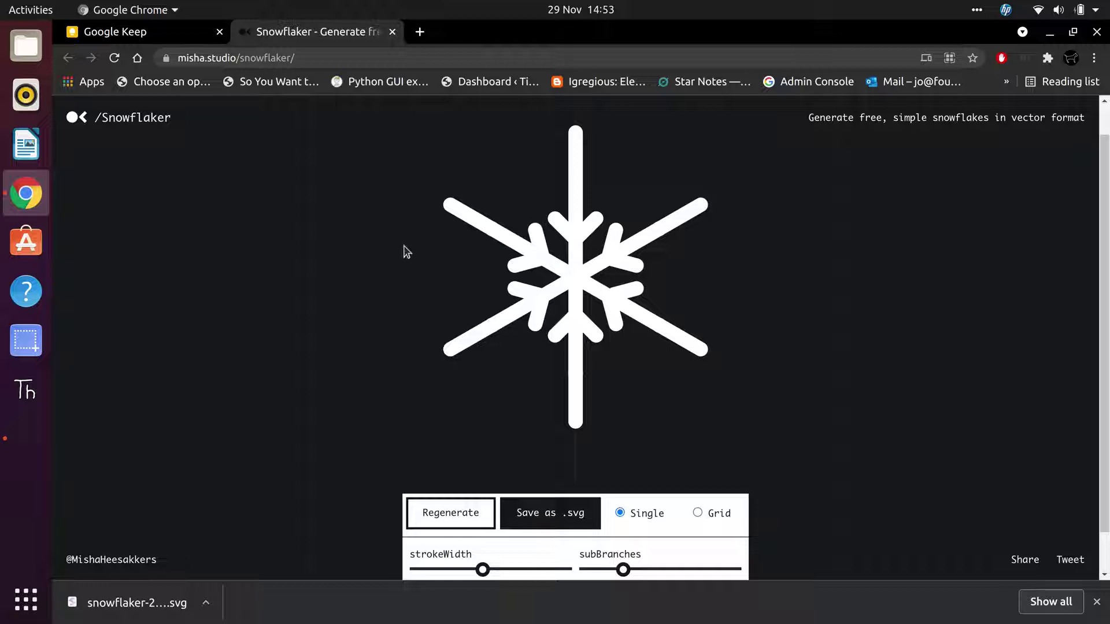
Regenerate the Snowflaker design about ten times, then download the final one as an .svg.
left_click(250, 58)
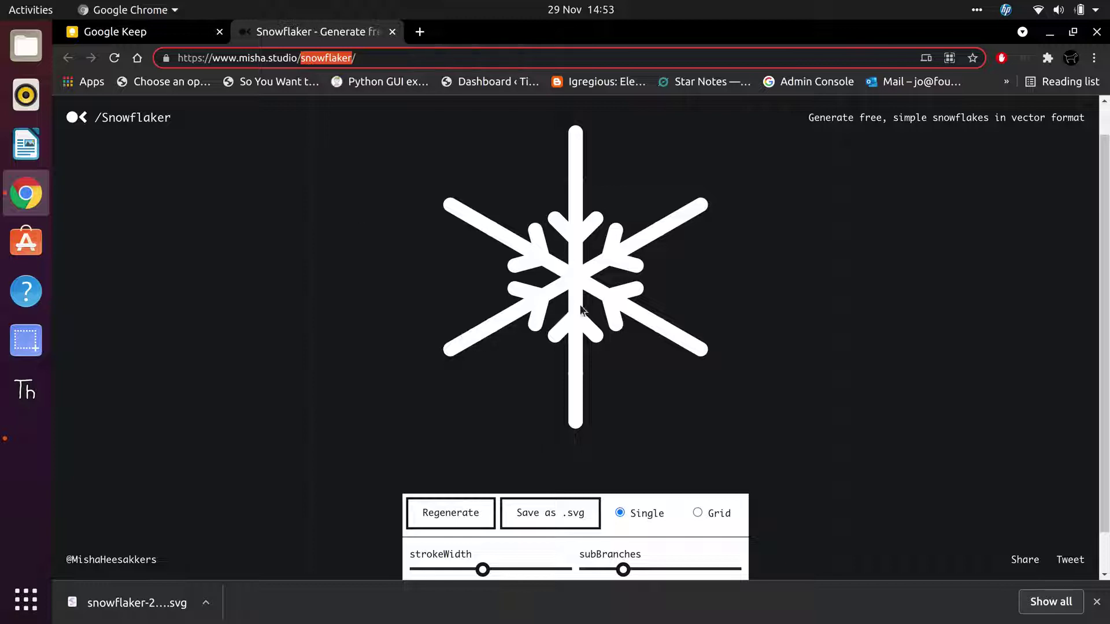
left_click(448, 515)
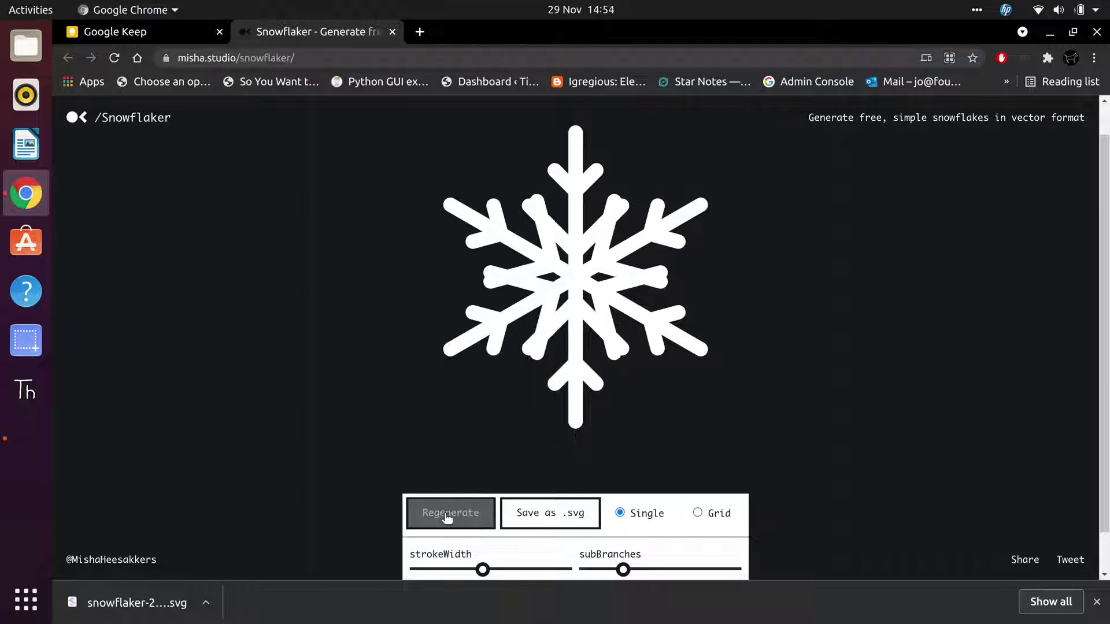
left_click(448, 516)
left_click(448, 517)
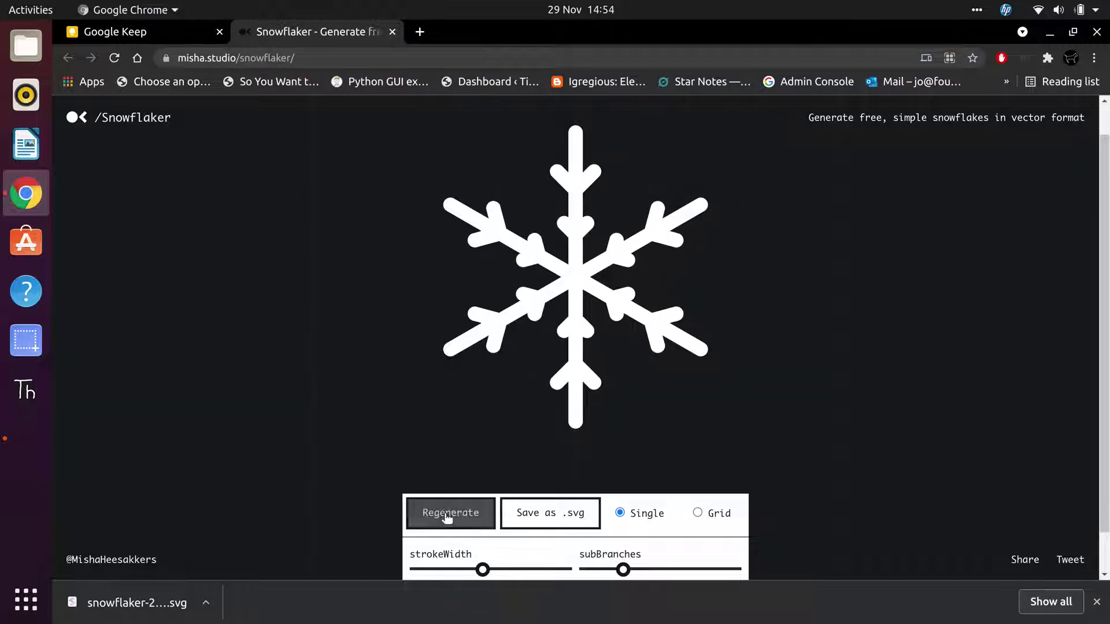
left_click(448, 516)
left_click(448, 516)
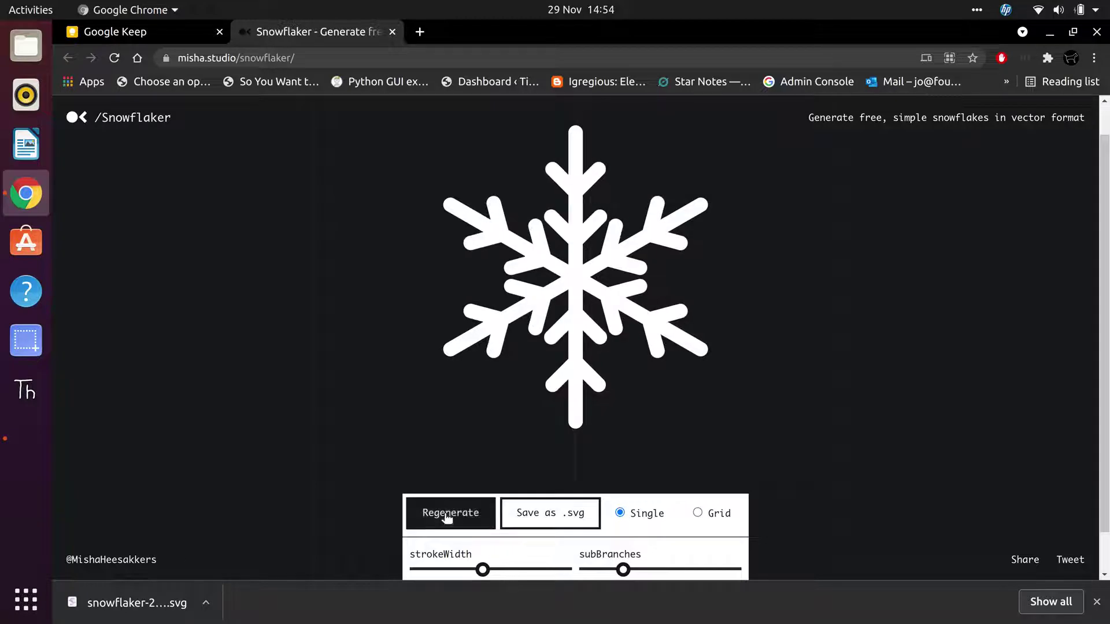
left_click(448, 516)
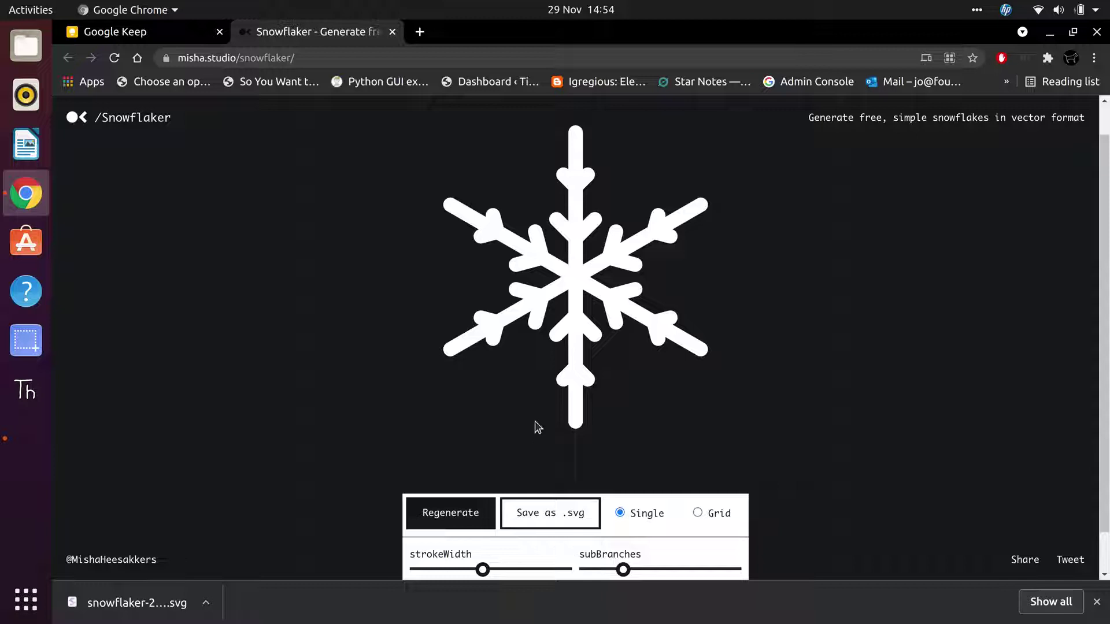
left_click(464, 514)
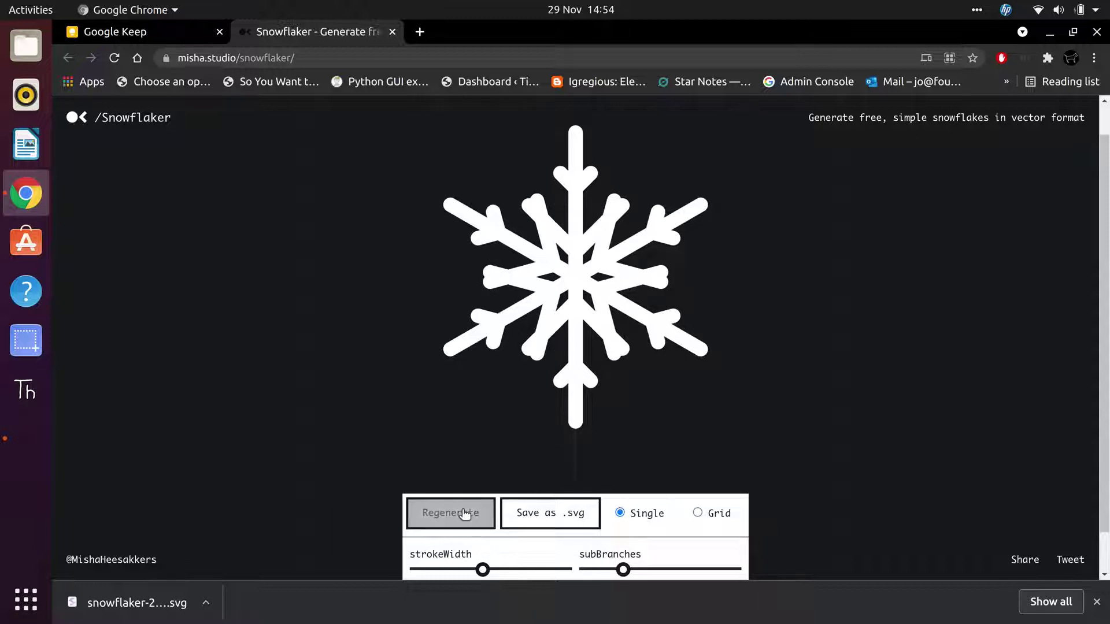
left_click(464, 514)
left_click(464, 514)
left_click(466, 514)
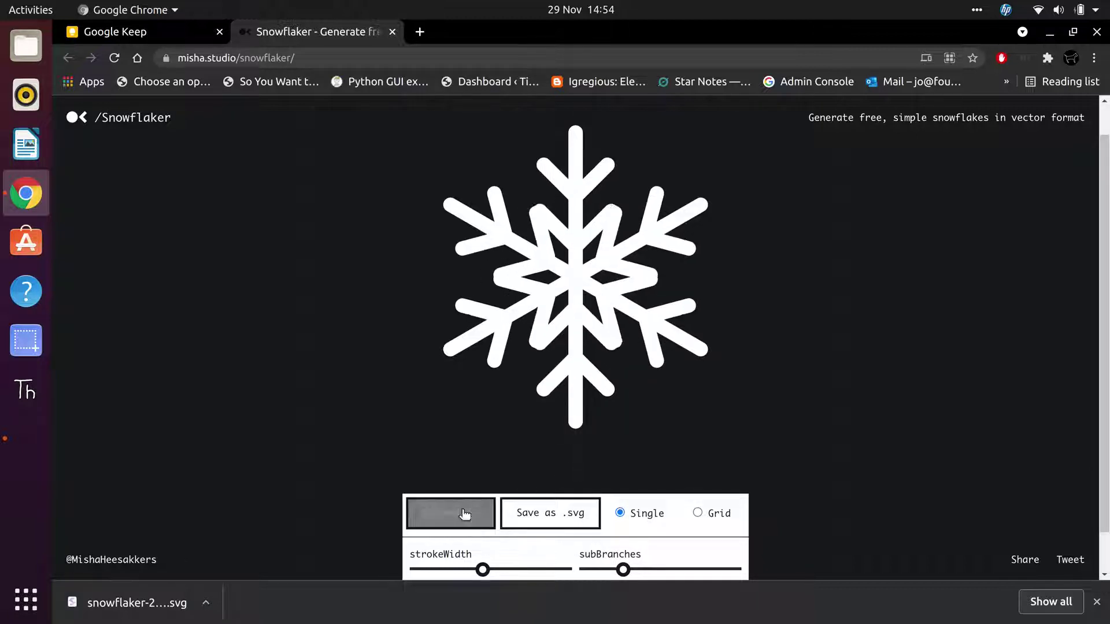
left_click(537, 516)
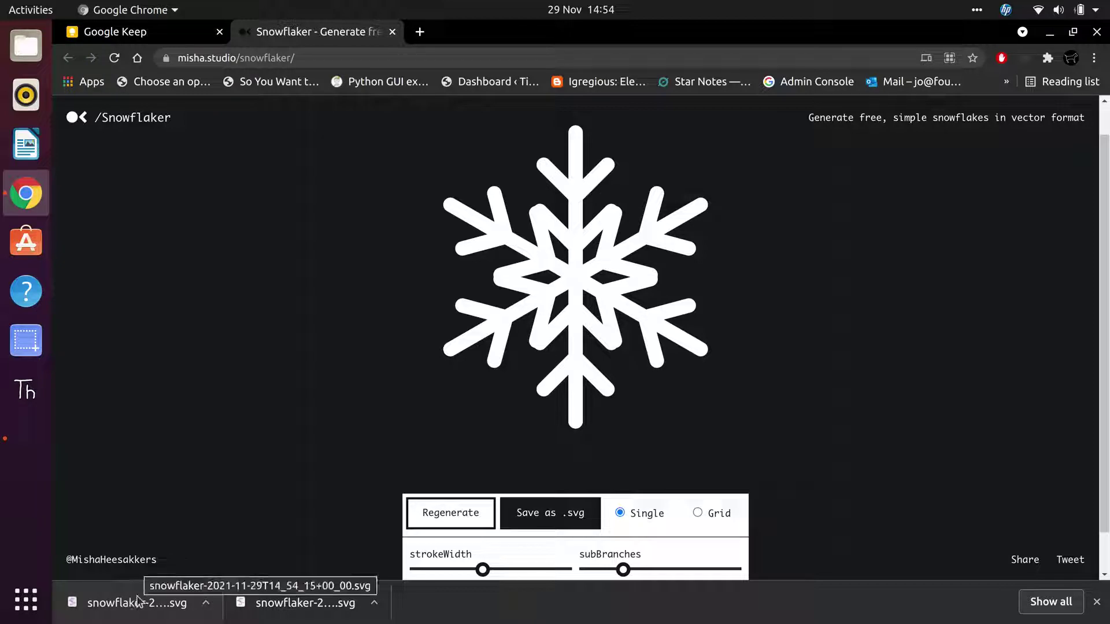
Show the downloaded snowflaker SVG in its folder and open it with Inkscape.
right_click(138, 602)
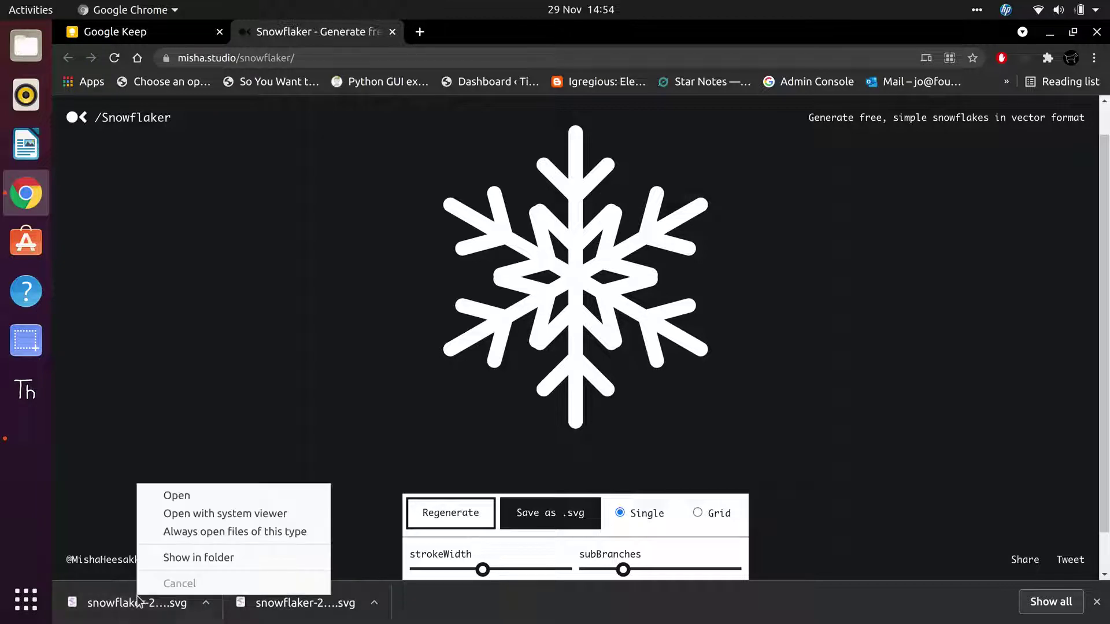
left_click(198, 558)
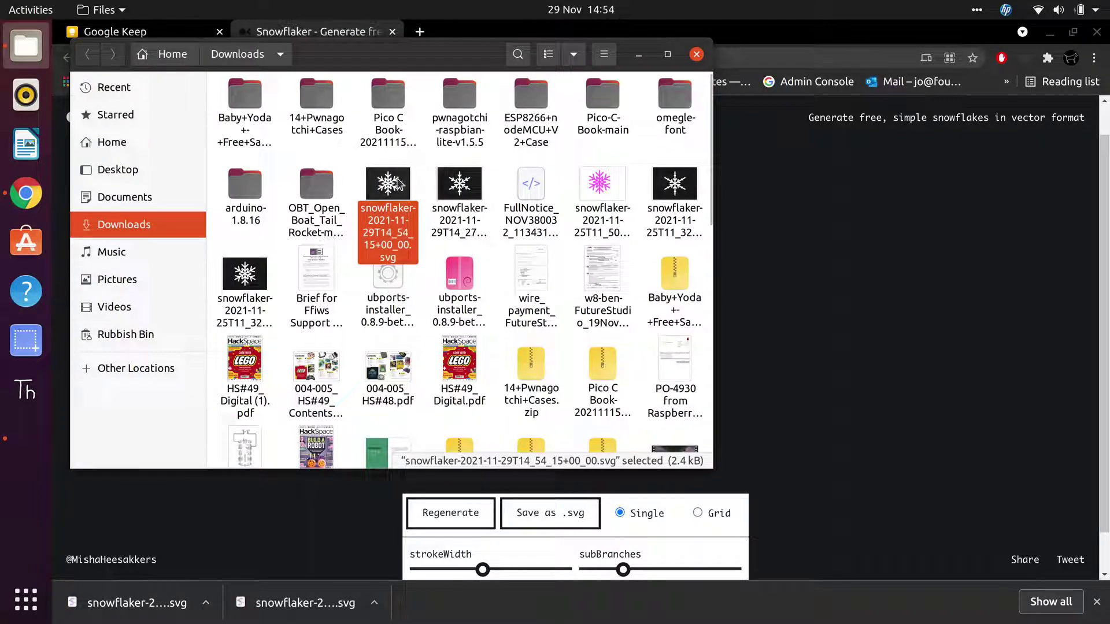
right_click(399, 184)
left_click(440, 211)
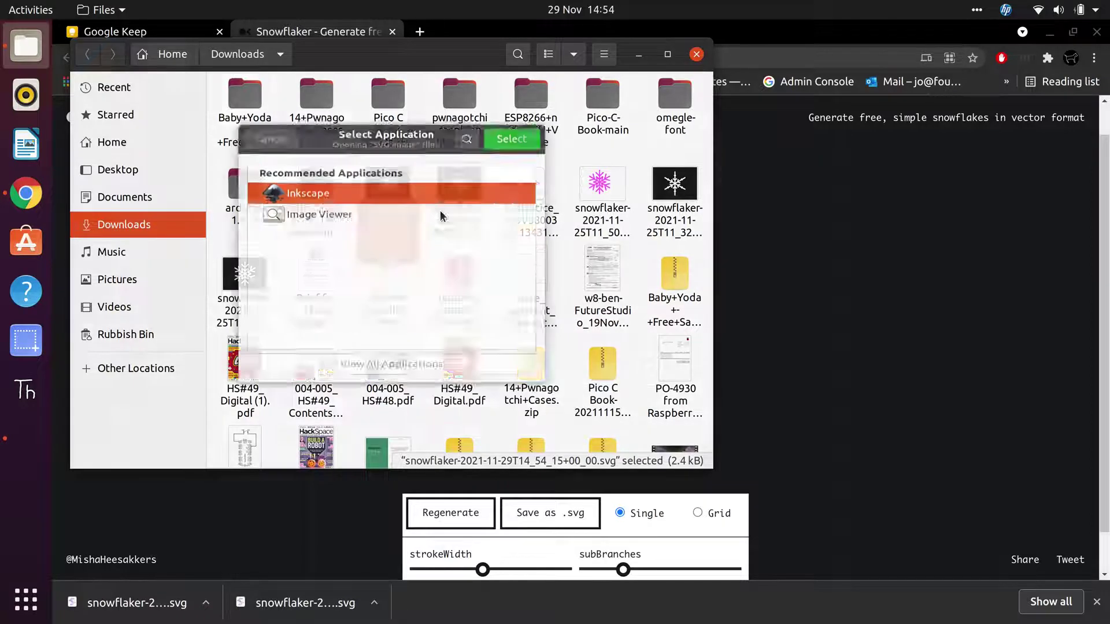
double_click(338, 183)
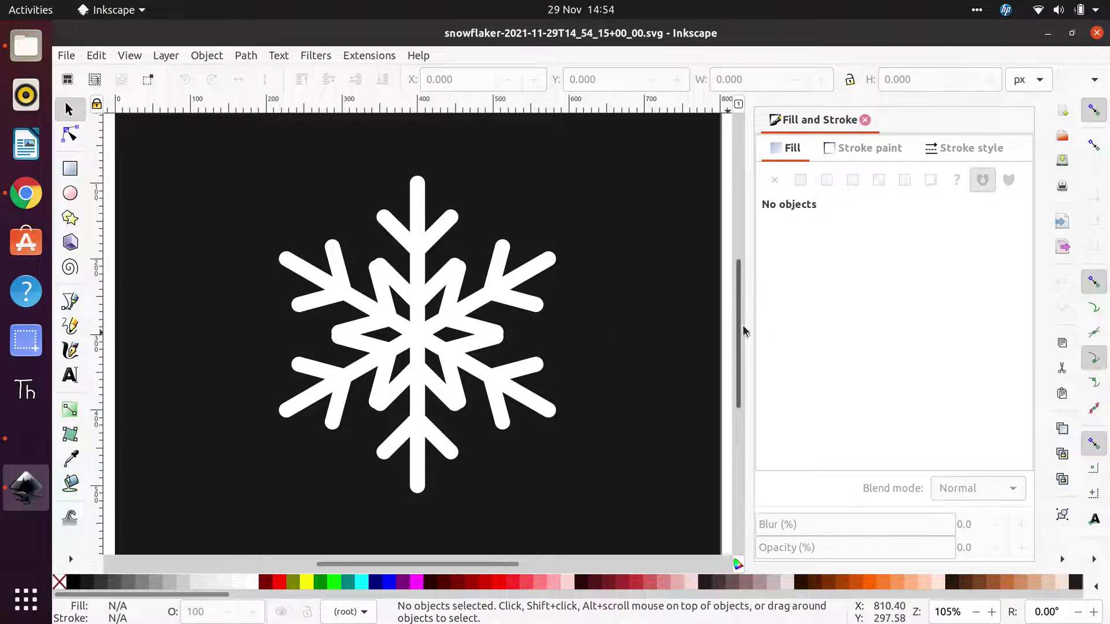
Move the snowflake up and left, then set its stroke to purple (R 113, G 71, 7147ffff).
left_click_drag(742, 331, 739, 289)
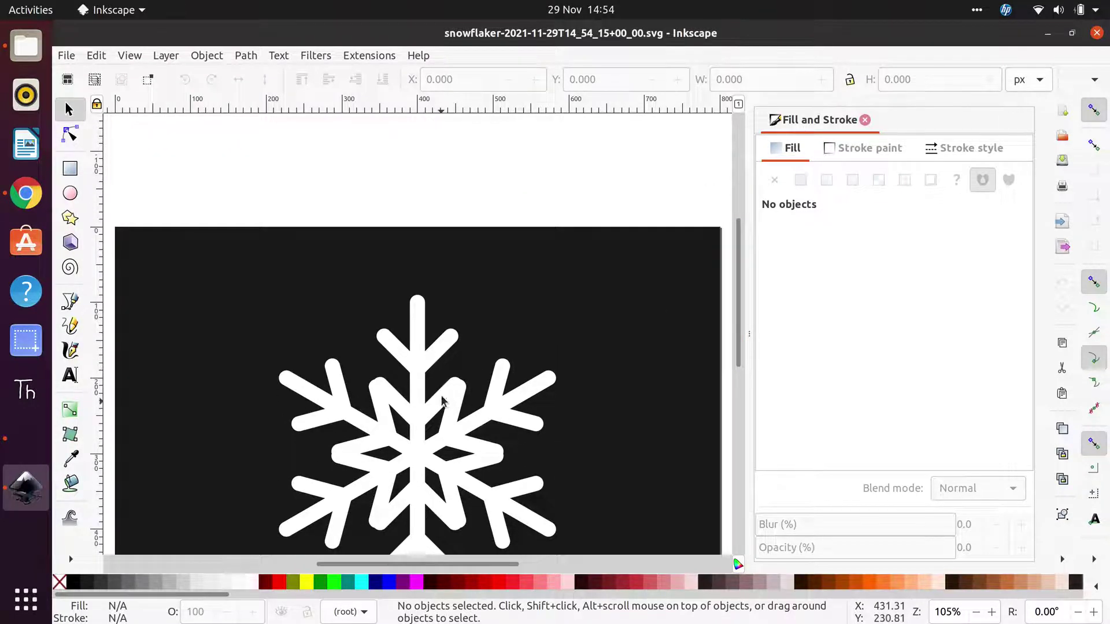
mouse_move(446, 329)
left_mouse_down()
mouse_move(433, 260)
mouse_move(416, 276)
mouse_move(414, 210)
mouse_move(403, 401)
left_mouse_up()
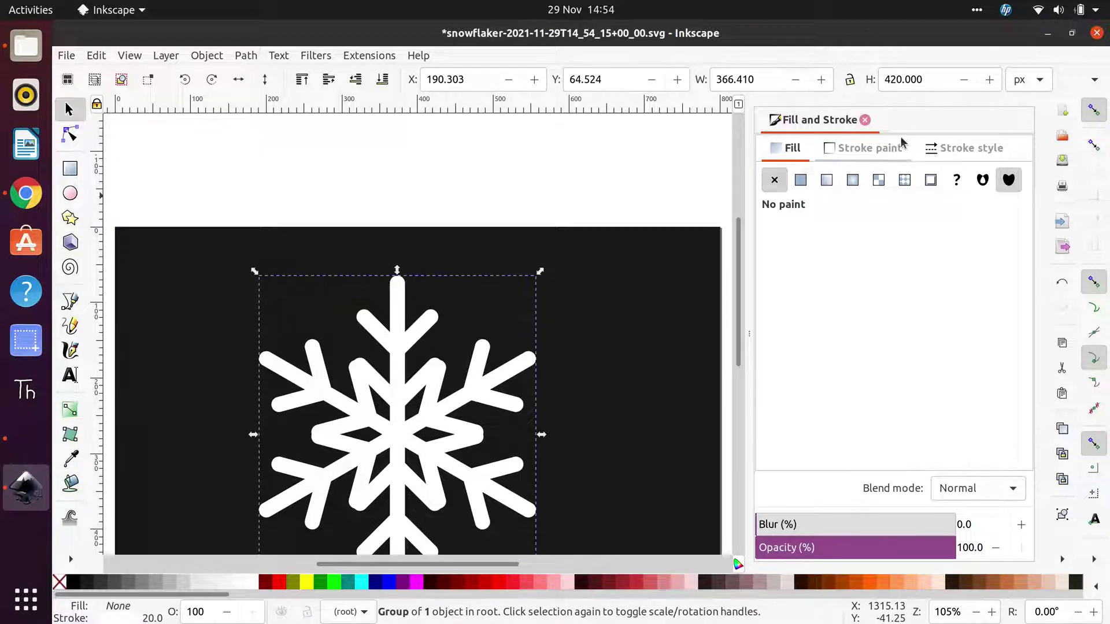
left_click(888, 149)
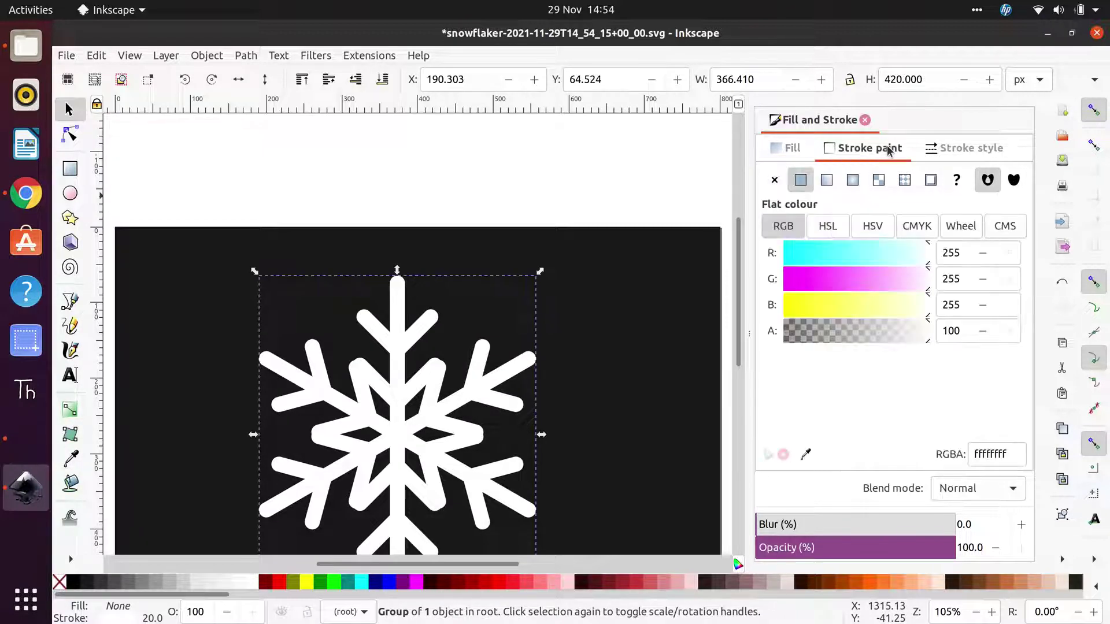
left_click(847, 261)
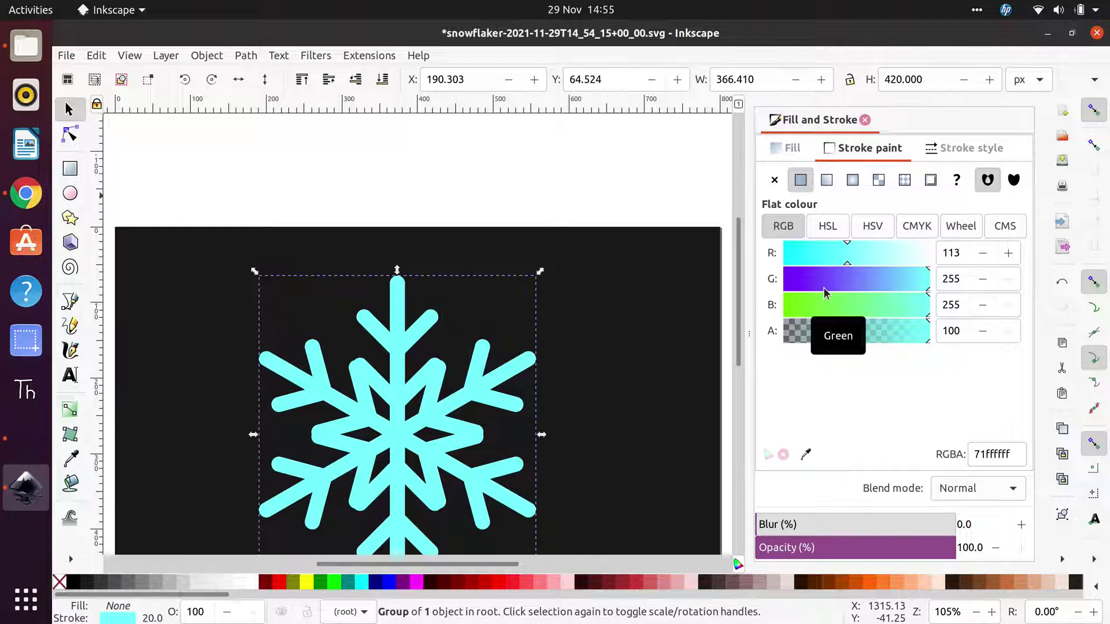
left_click(824, 279)
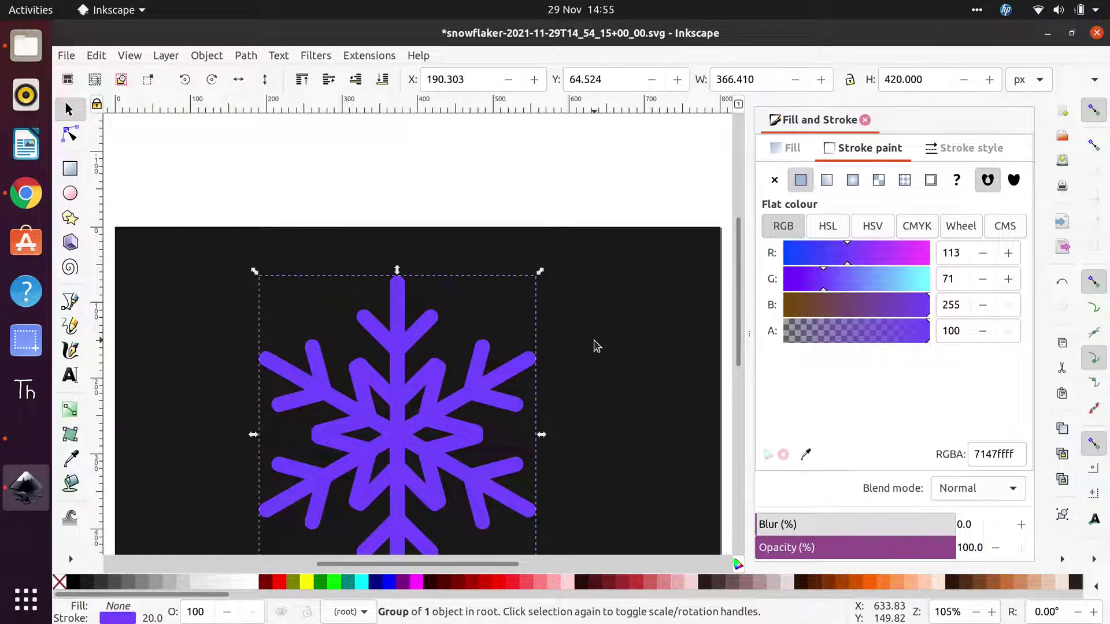
Delete the dark background and nudge the snowflake left to X 120.919, Y 86.711.
left_click(597, 346)
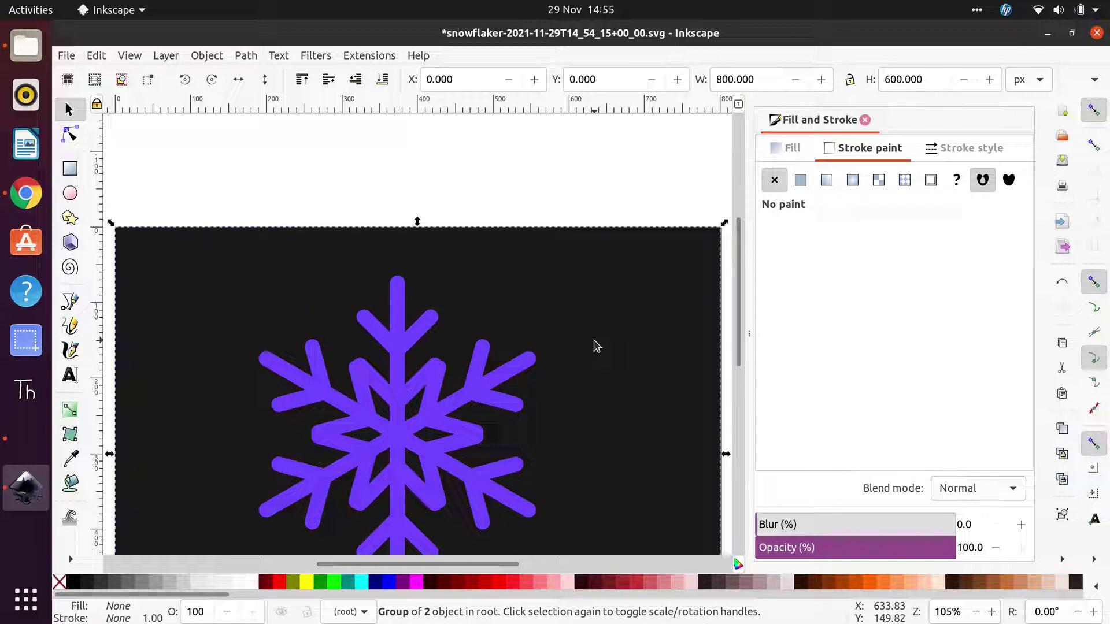
key("Delete")
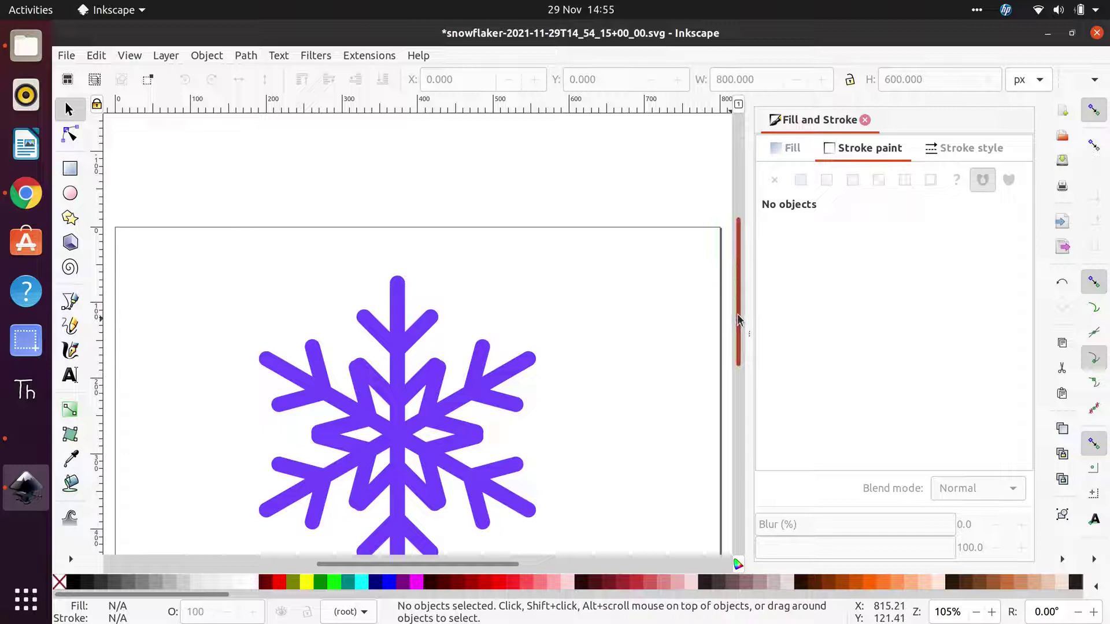
left_click_drag(737, 320, 735, 358)
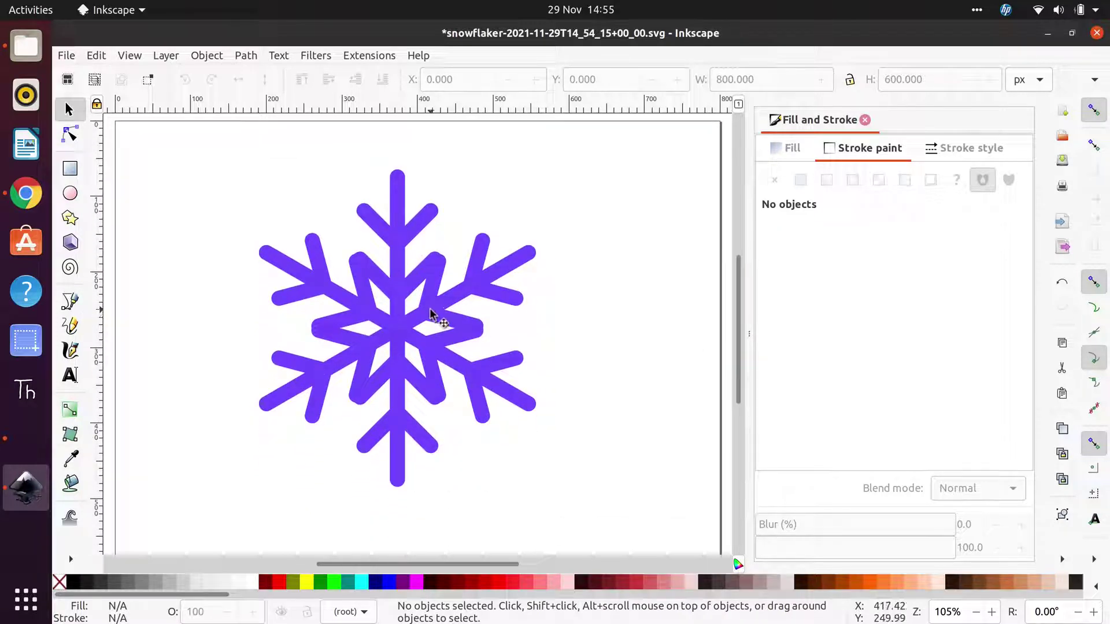
left_click_drag(412, 316, 375, 335)
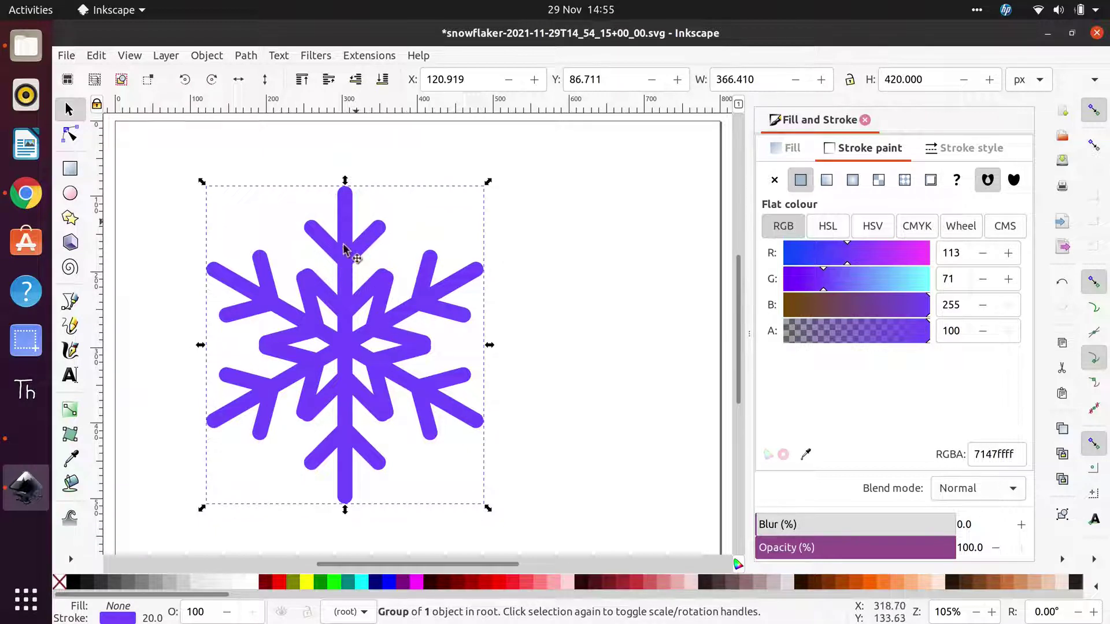
left_click(130, 56)
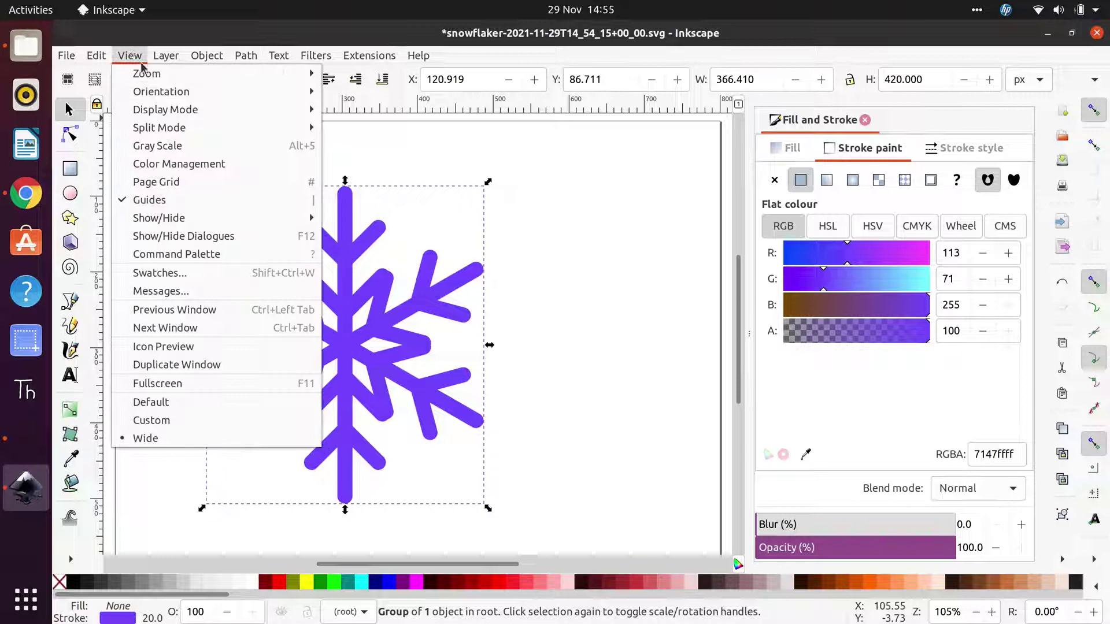
mouse_move(165, 112)
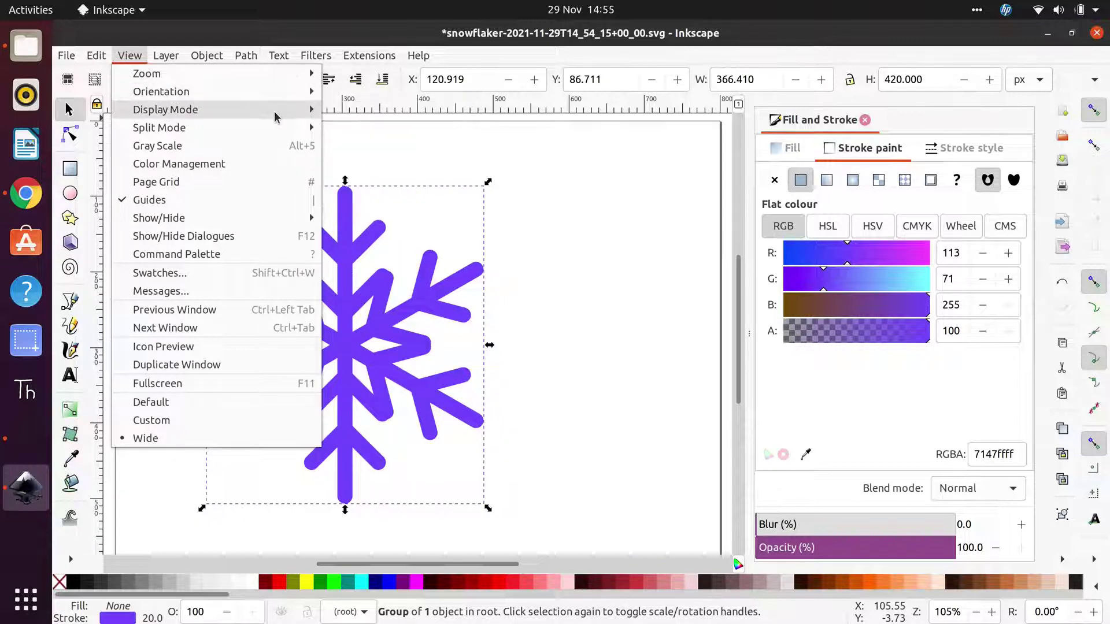
left_click(349, 128)
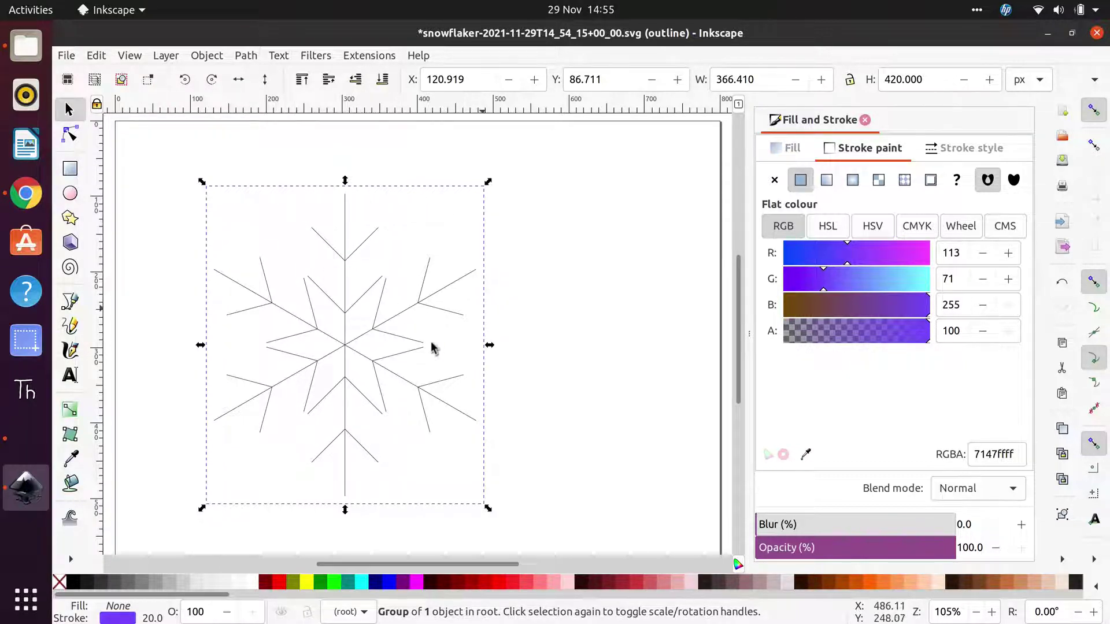
left_click(129, 56)
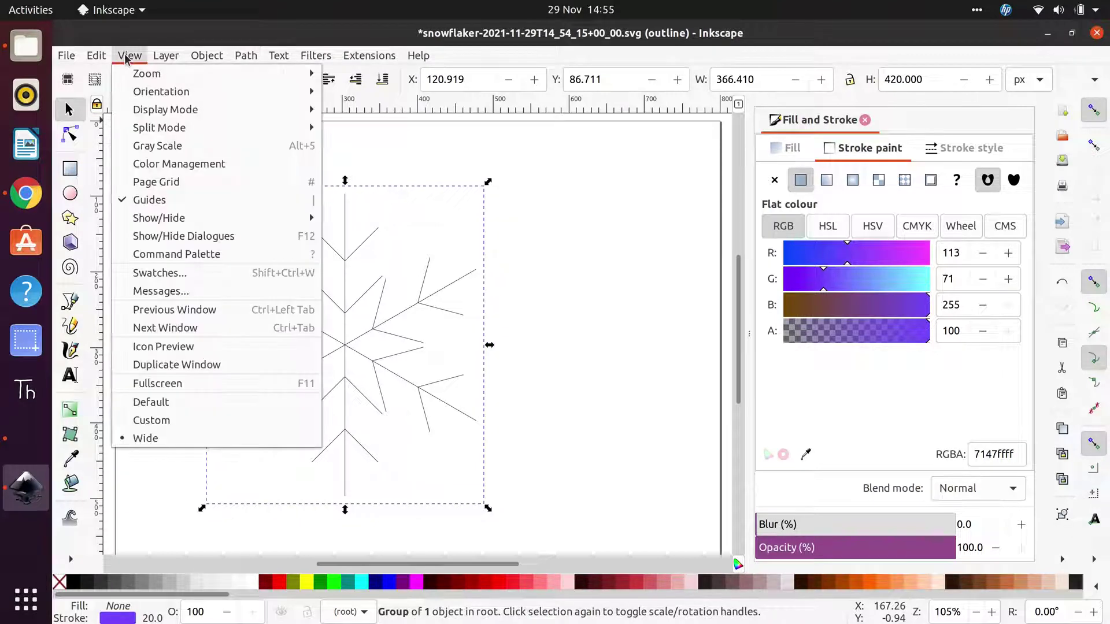
mouse_move(177, 111)
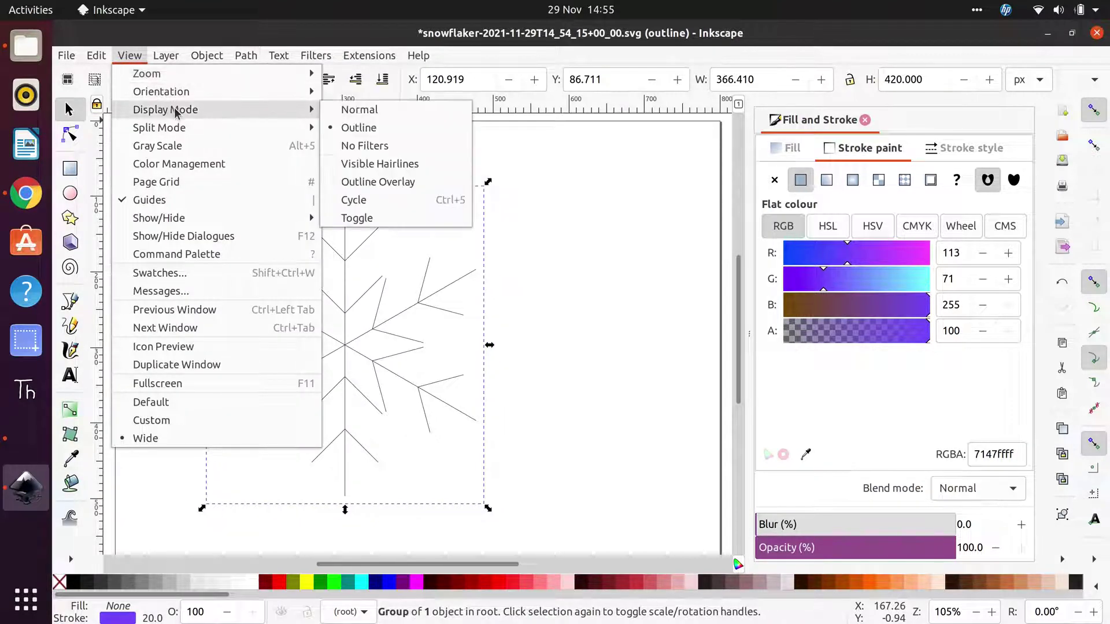
left_click(343, 111)
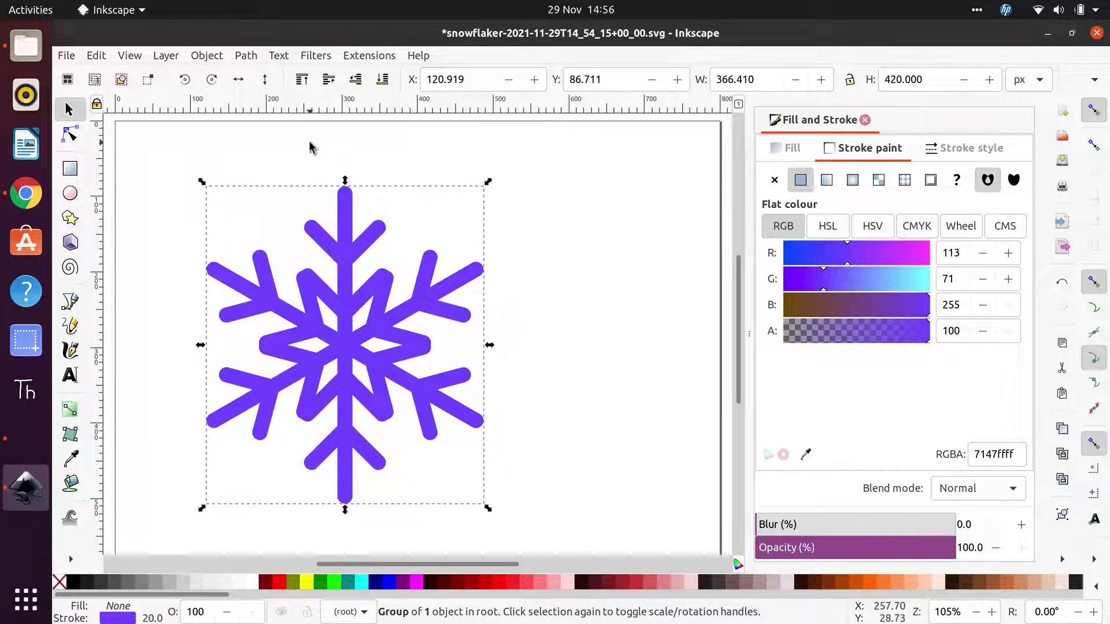
Convert the snowflake's strokes to paths and switch the canvas to Outline display mode.
left_click(245, 56)
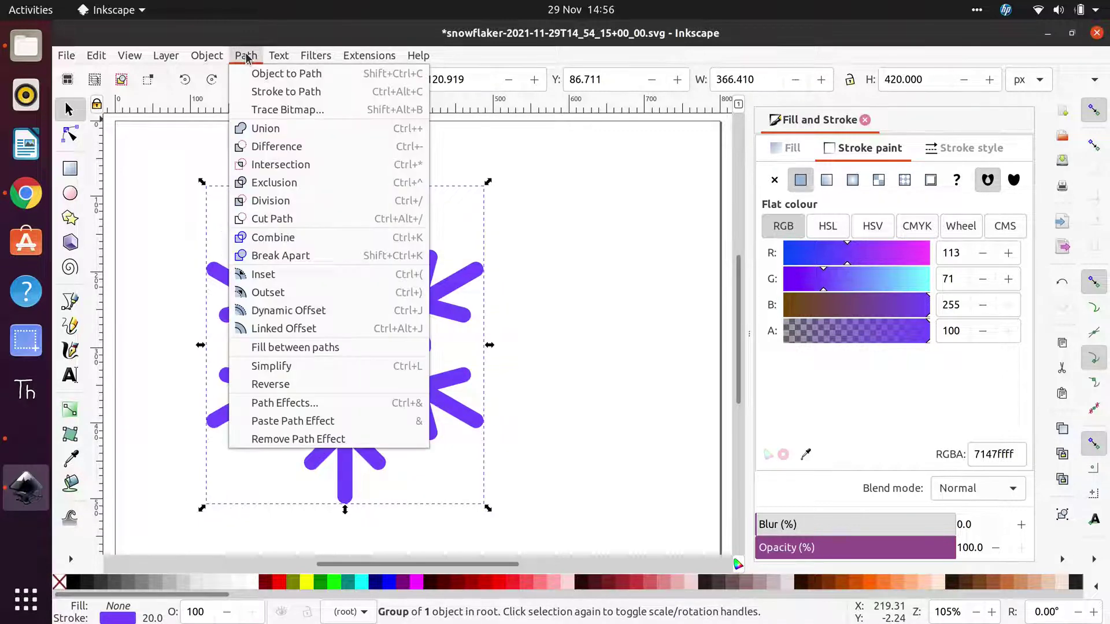
left_click(271, 92)
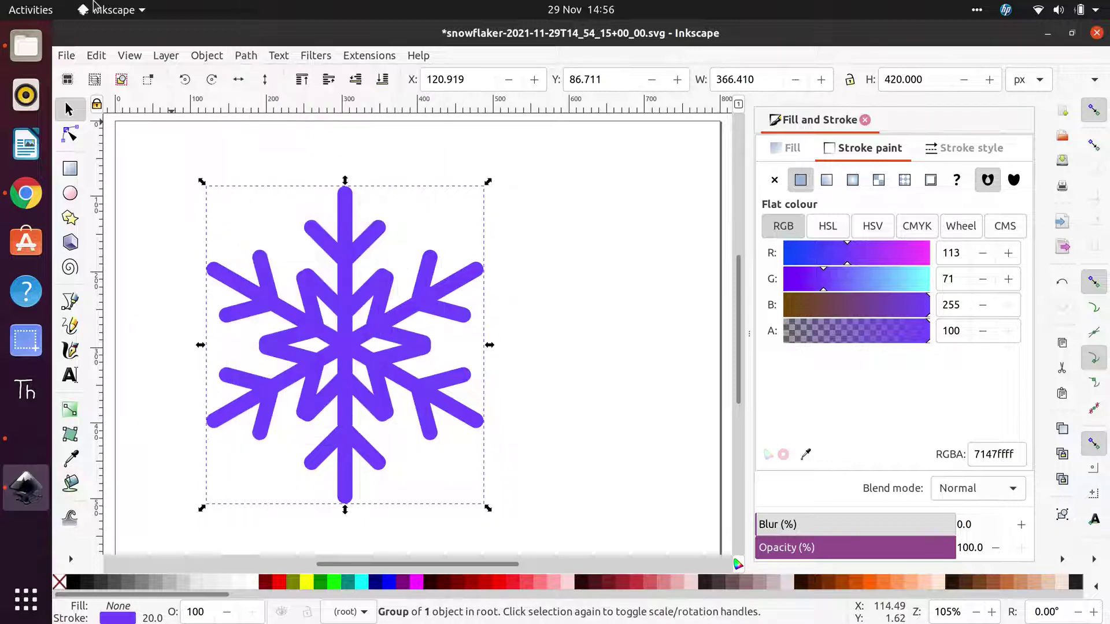
left_click(131, 58)
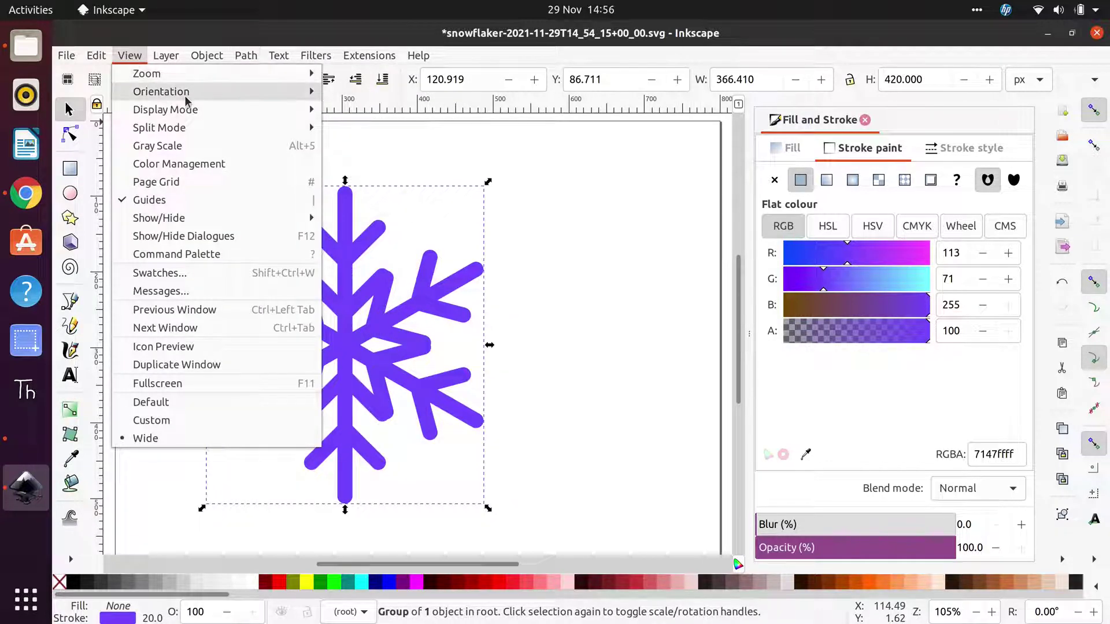
mouse_move(185, 100)
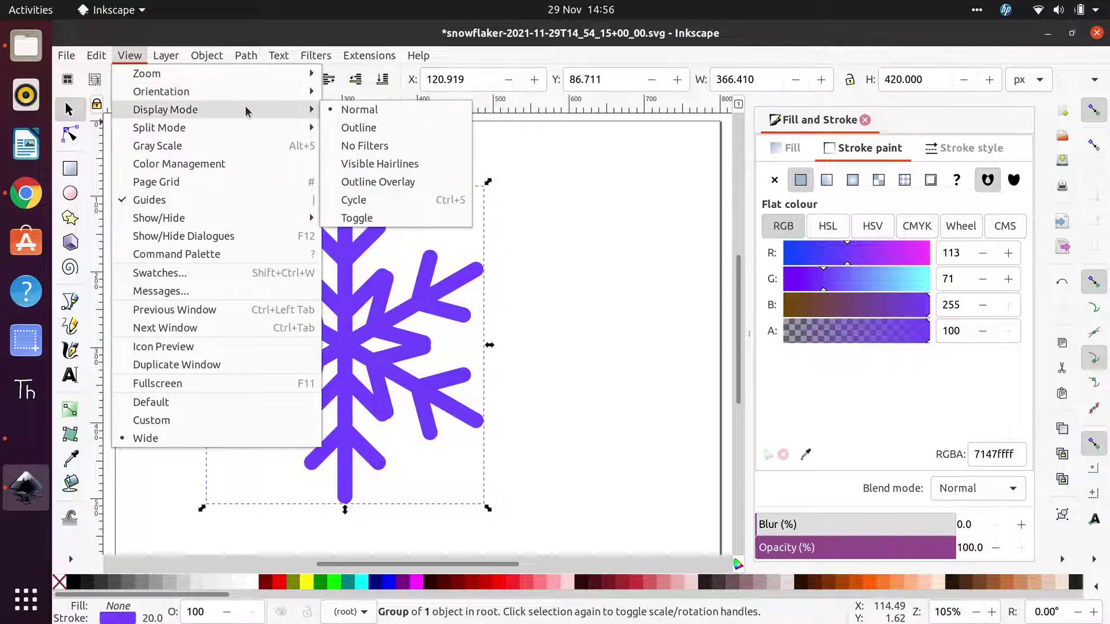
left_click(351, 128)
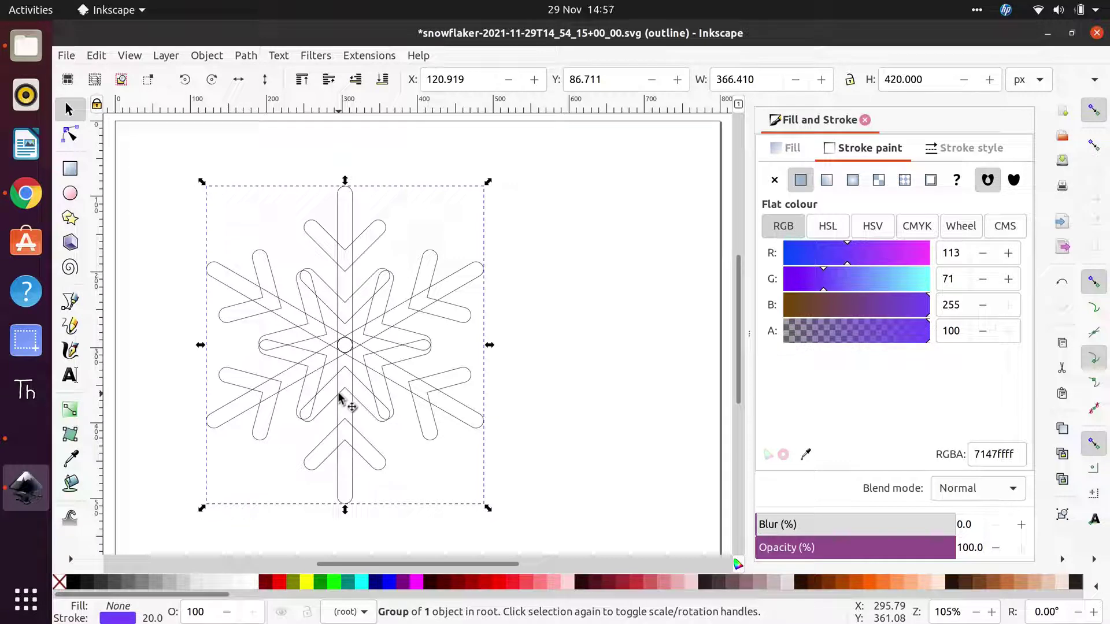
Reselect the snowflake group and ungroup it twice into 18 separate paths.
key("ctrl")
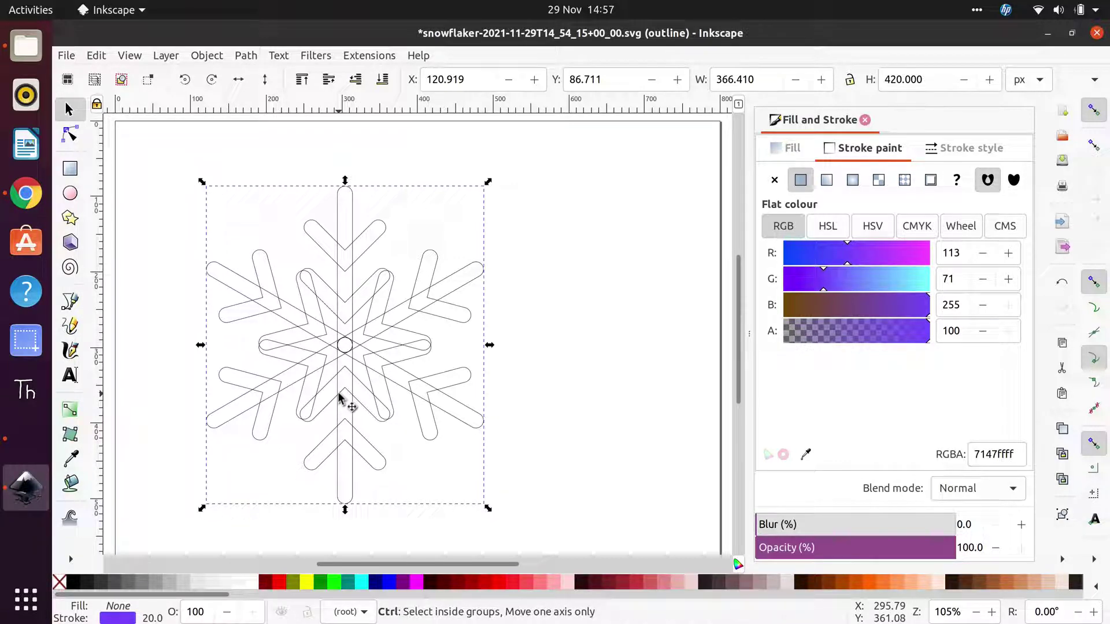
key("shift")
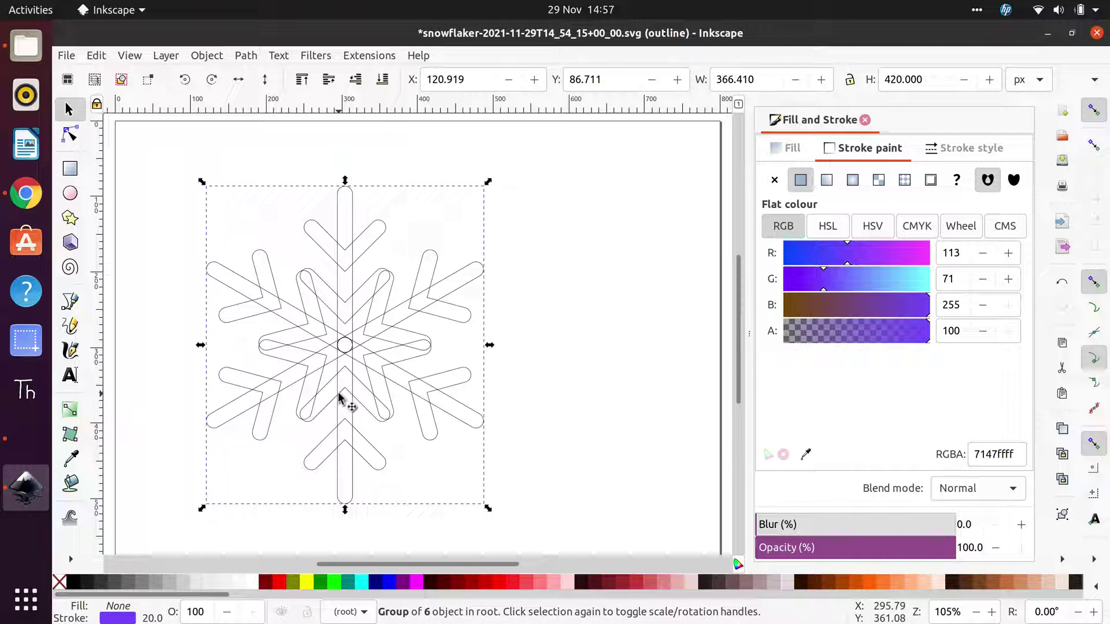
left_click(569, 409)
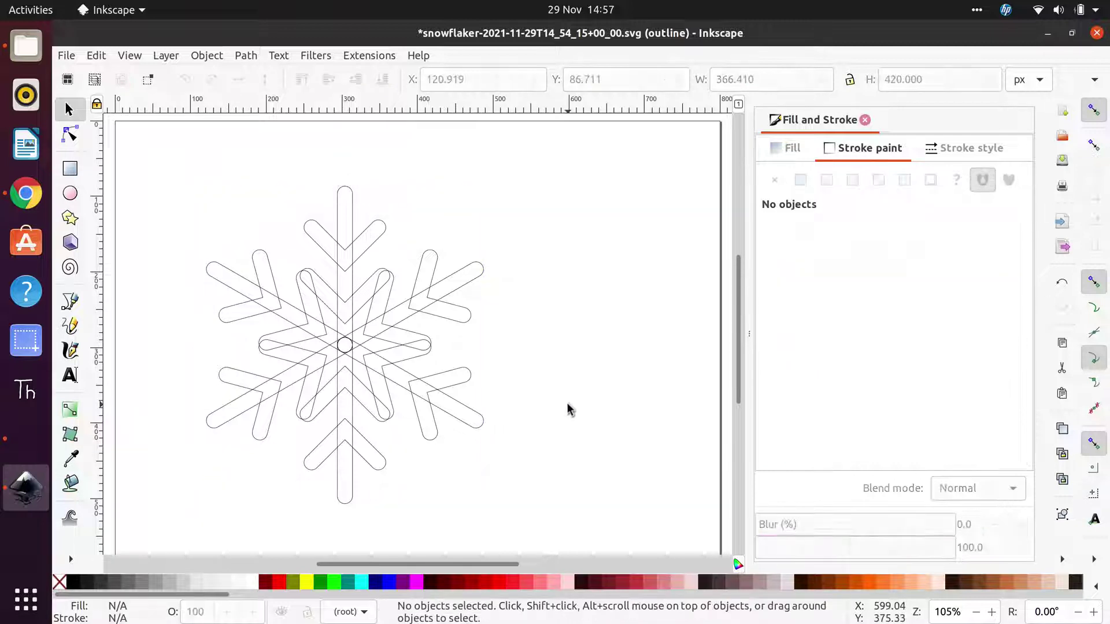
left_click(412, 346)
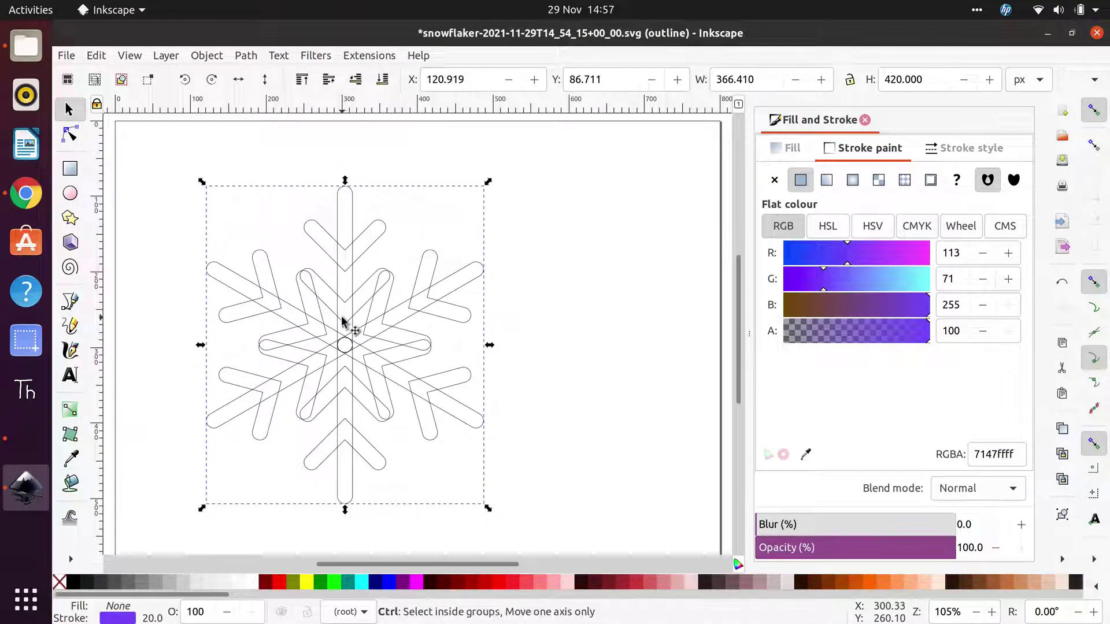
key("ctrl+shift+g")
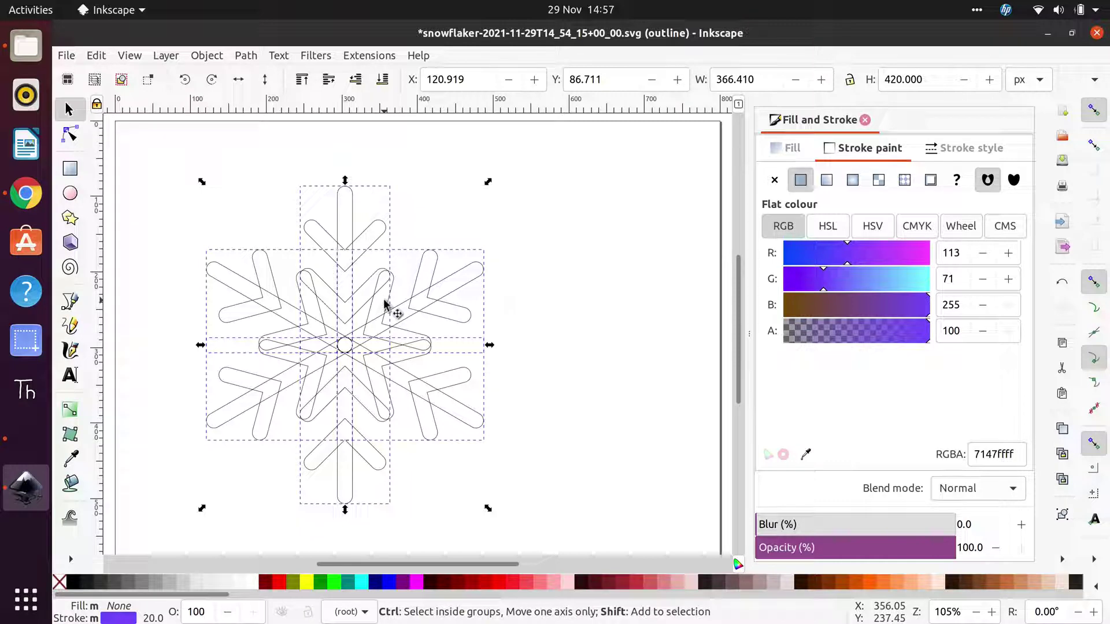
key("ctrl+shift+g")
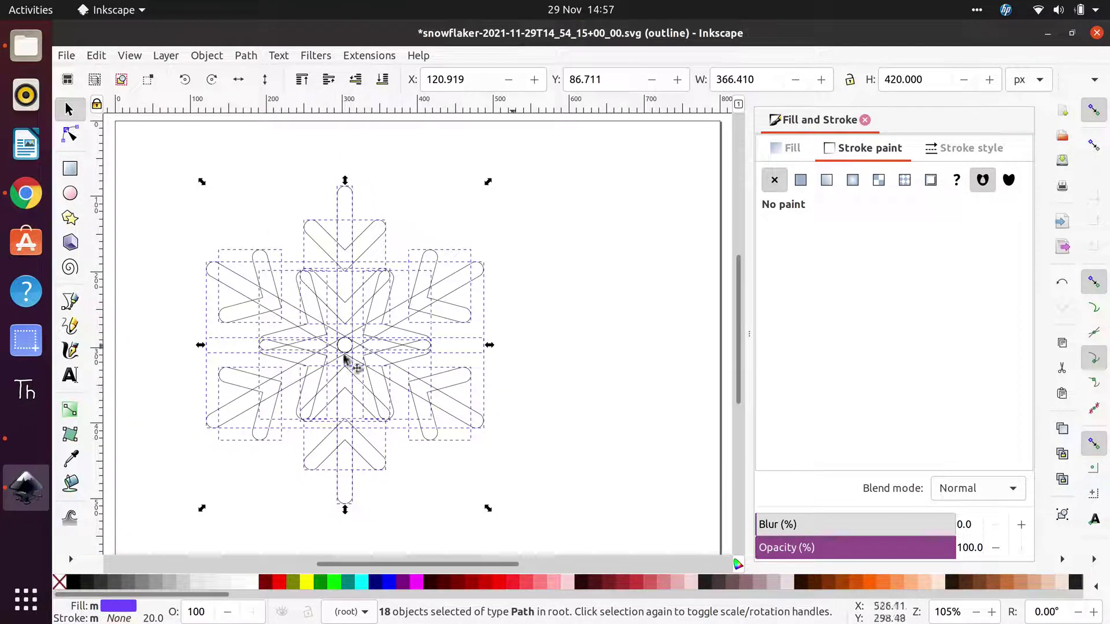
Union the 18 paths into a single 148-node snowflake path and deselect it.
left_click(243, 60)
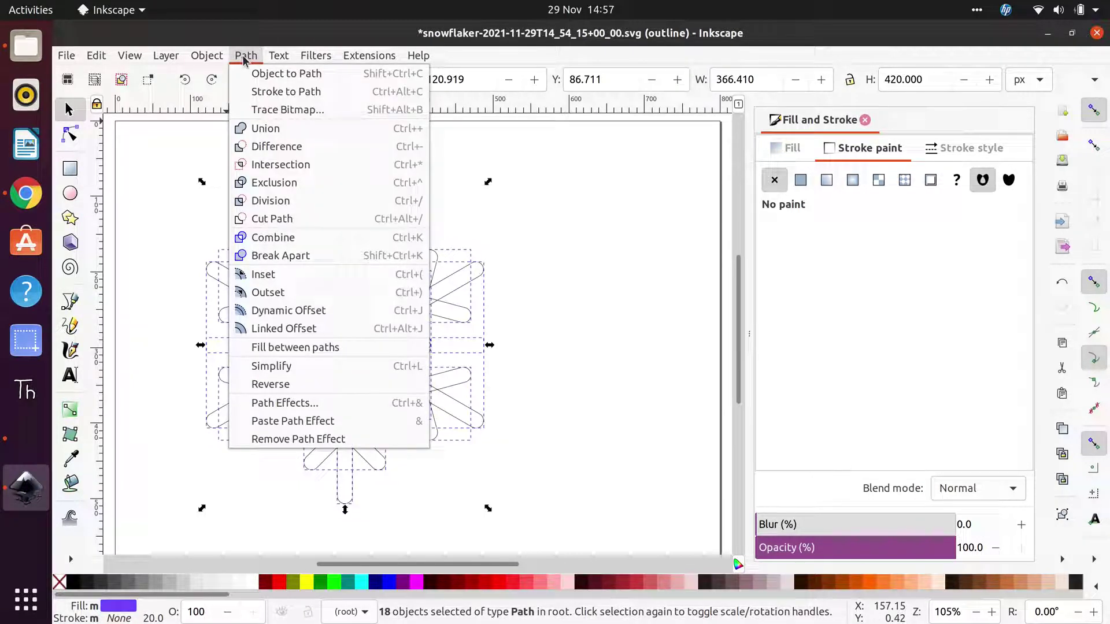
left_click(256, 132)
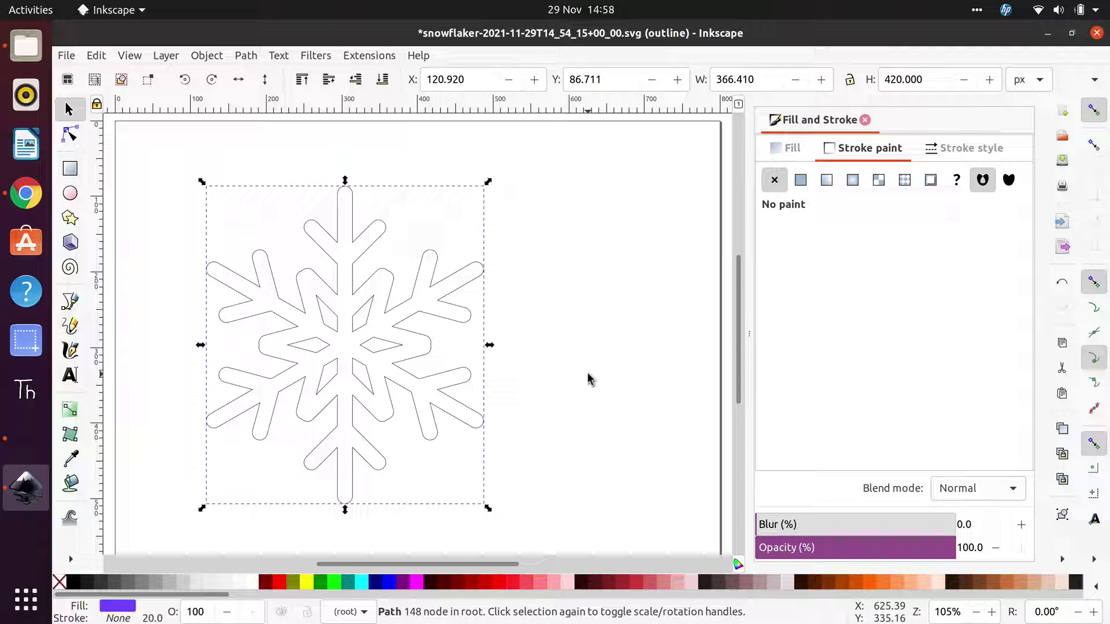
key("Escape")
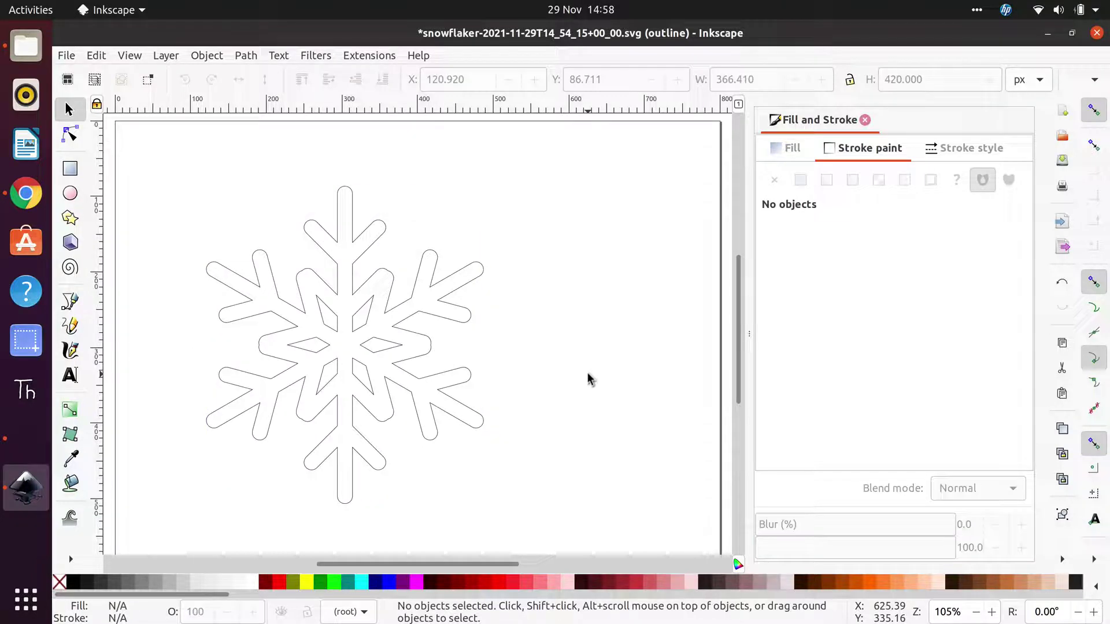